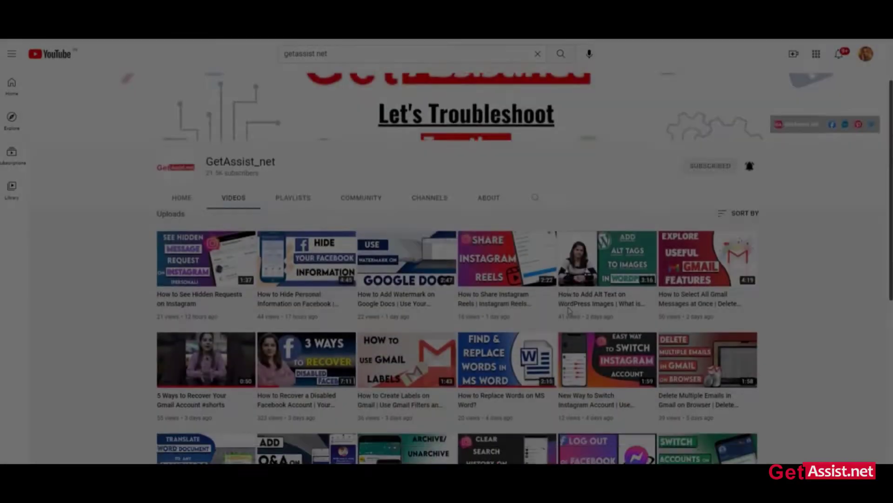
Open chrome://settings/passwords from the profile avatar's key (Passwords) icon.
{"action": "scroll", "coordinate": [568, 307], "scroll_direction": "down", "scroll_amount": 3}
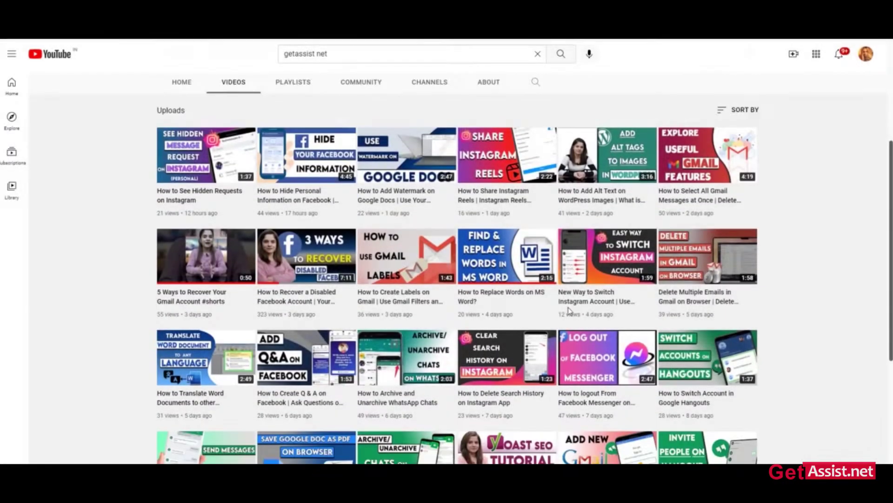
{"action": "scroll", "coordinate": [569, 308], "scroll_direction": "down", "scroll_amount": 4}
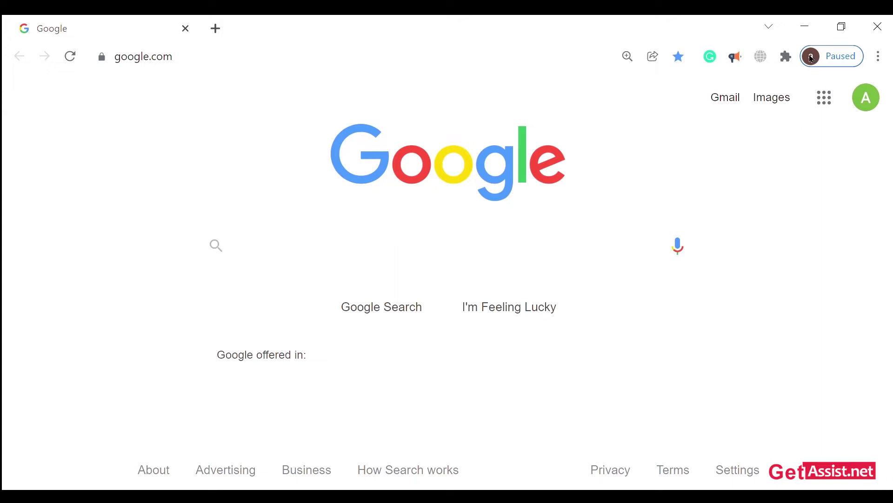
{"action": "left_click", "coordinate": [812, 59]}
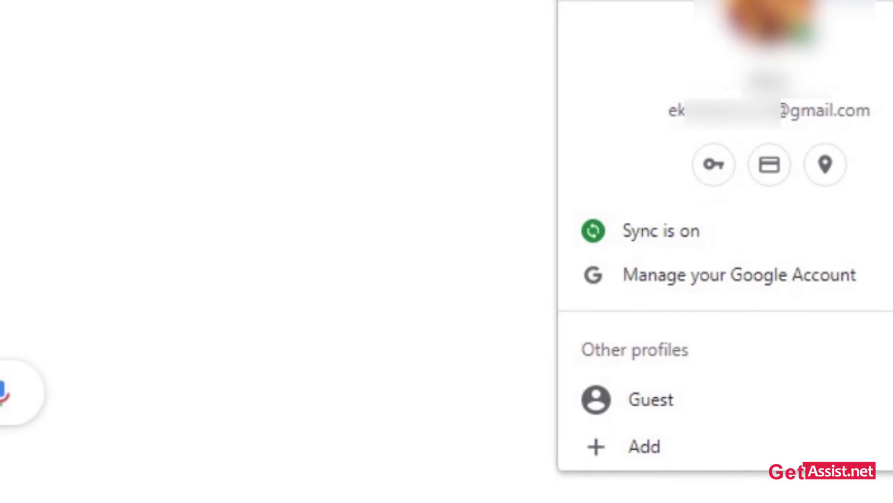
{"action": "left_click", "coordinate": [723, 158]}
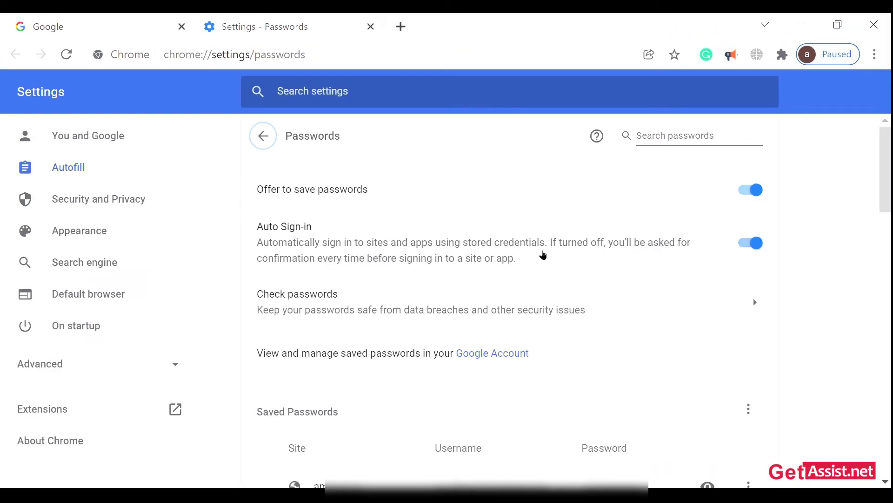
{"action": "scroll", "coordinate": [509, 295], "scroll_direction": "down", "scroll_amount": 2}
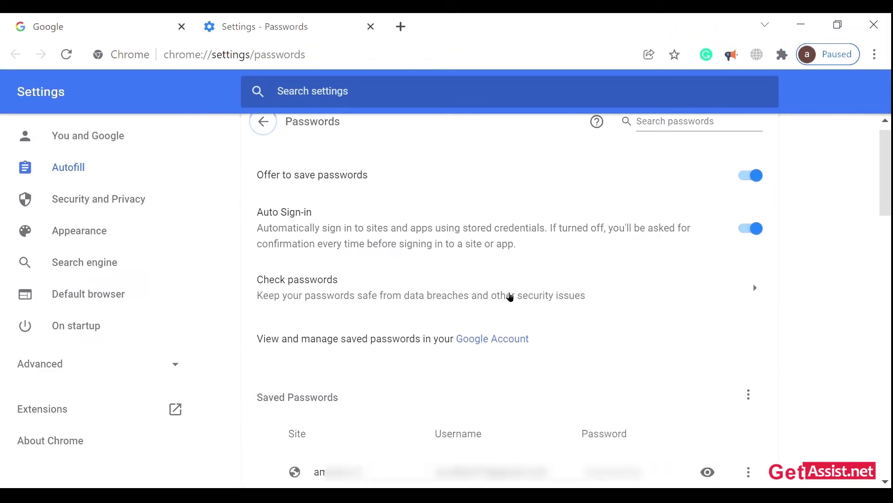
{"action": "scroll", "coordinate": [510, 296], "scroll_direction": "down", "scroll_amount": 5}
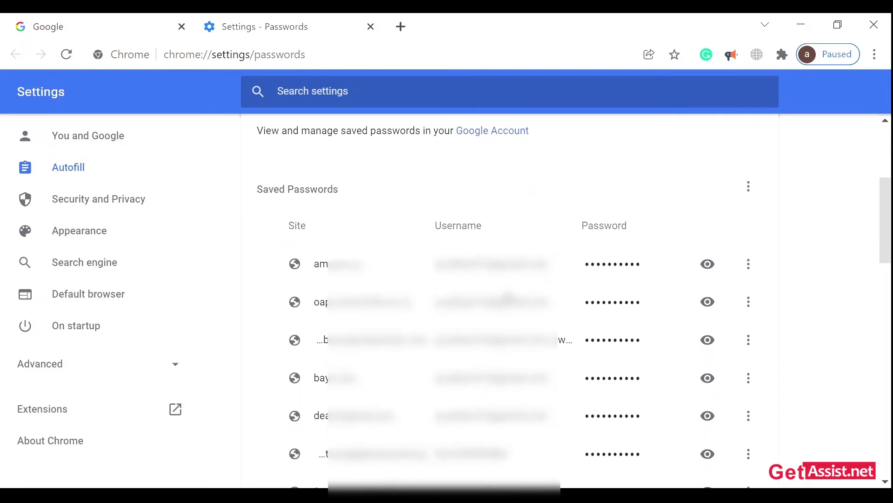
{"action": "scroll", "coordinate": [509, 293], "scroll_direction": "down", "scroll_amount": 1}
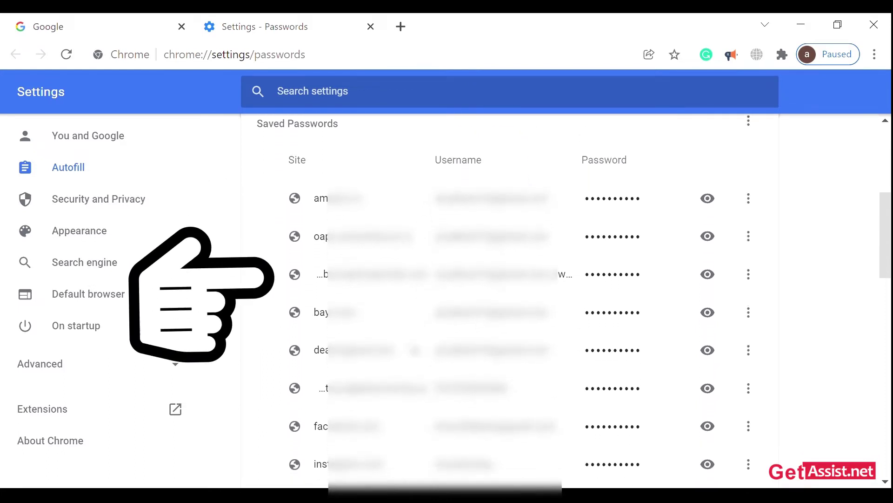
{"action": "scroll", "coordinate": [508, 298], "scroll_direction": "down", "scroll_amount": 4}
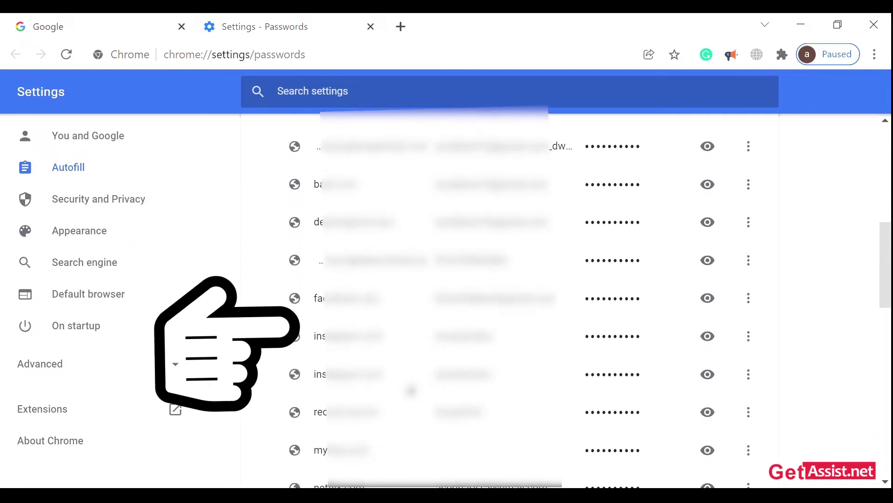
{"action": "scroll", "coordinate": [510, 298], "scroll_direction": "down", "scroll_amount": 1}
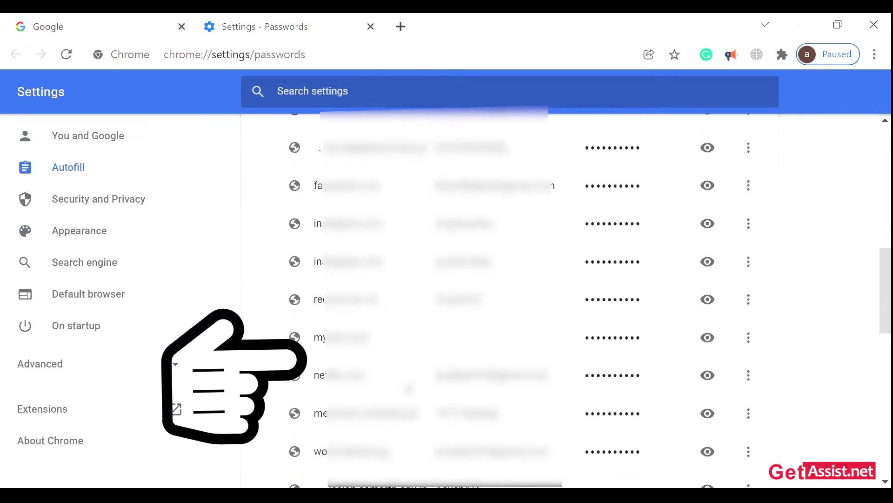
{"action": "scroll", "coordinate": [510, 298], "scroll_direction": "down", "scroll_amount": 4}
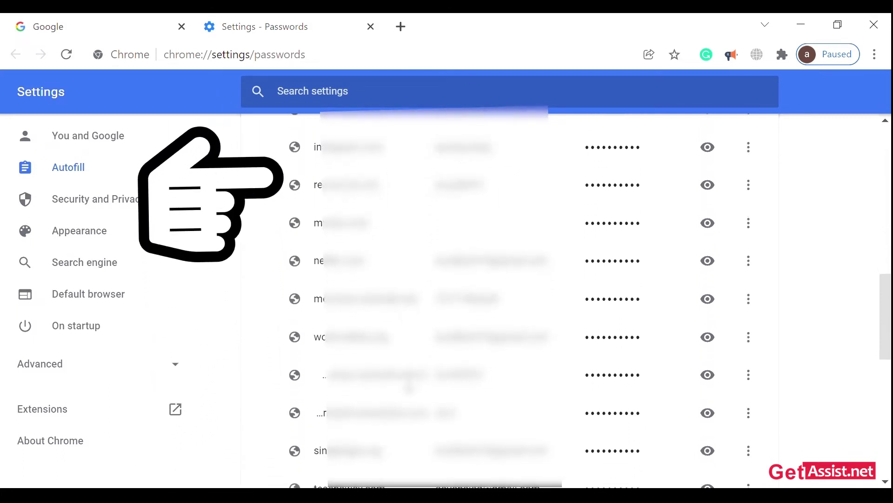
{"action": "scroll", "coordinate": [510, 298], "scroll_direction": "down", "scroll_amount": 3}
{"action": "scroll", "coordinate": [510, 297], "scroll_direction": "up", "scroll_amount": 12}
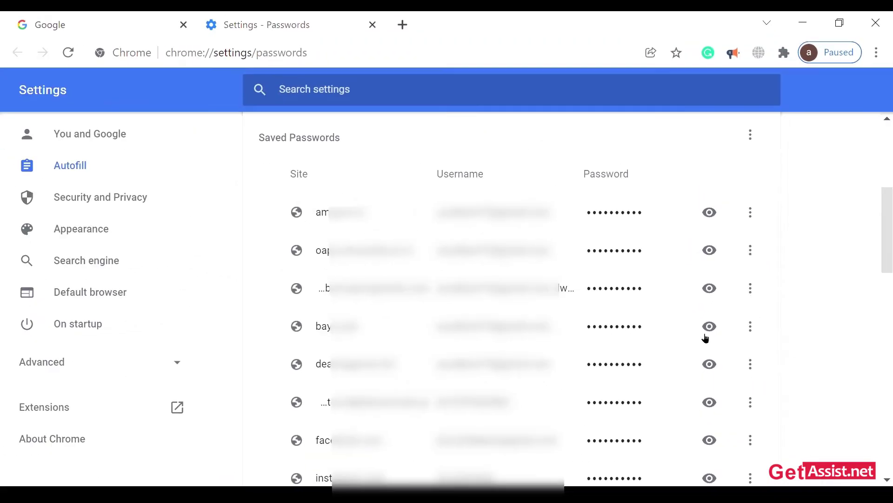
{"action": "scroll", "coordinate": [705, 338], "scroll_direction": "down", "scroll_amount": 3}
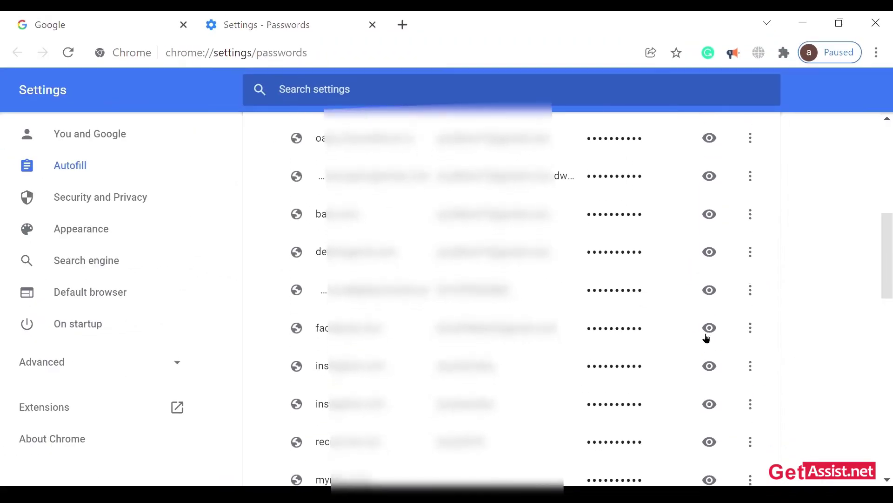
{"action": "scroll", "coordinate": [656, 381], "scroll_direction": "down", "scroll_amount": 5}
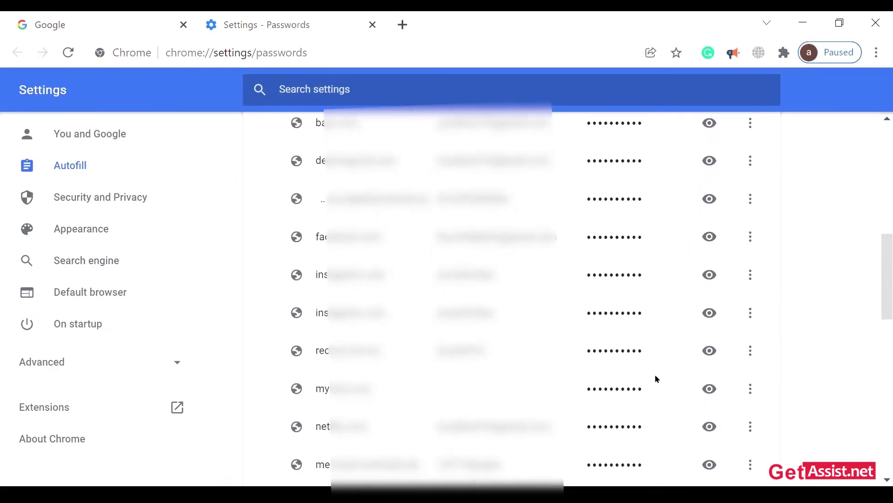
{"action": "scroll", "coordinate": [656, 380], "scroll_direction": "down", "scroll_amount": 2}
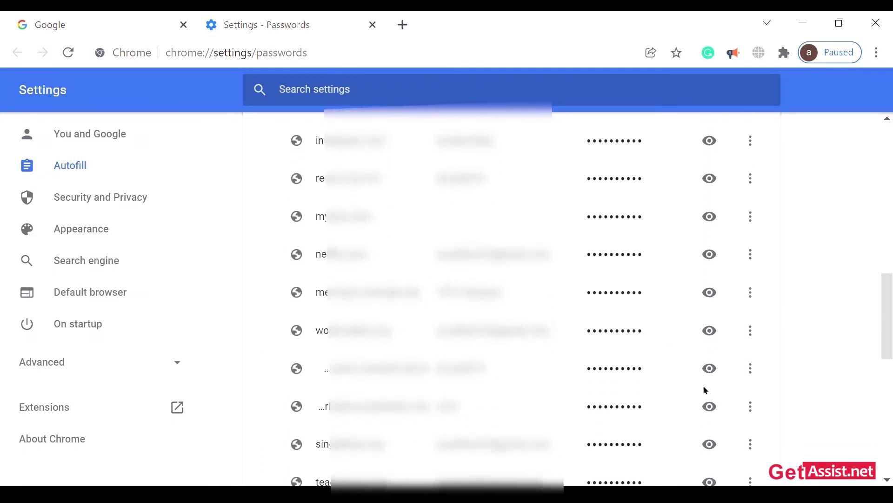
{"action": "scroll", "coordinate": [730, 343], "scroll_direction": "up", "scroll_amount": 8}
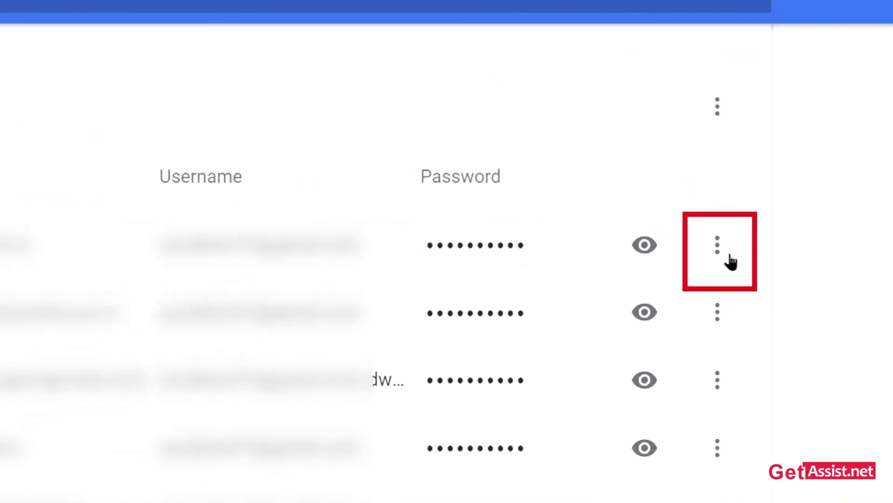
Remove the first saved login from its row's three-dot menu until 'Password deleted' appears.
{"action": "left_click", "coordinate": [756, 241]}
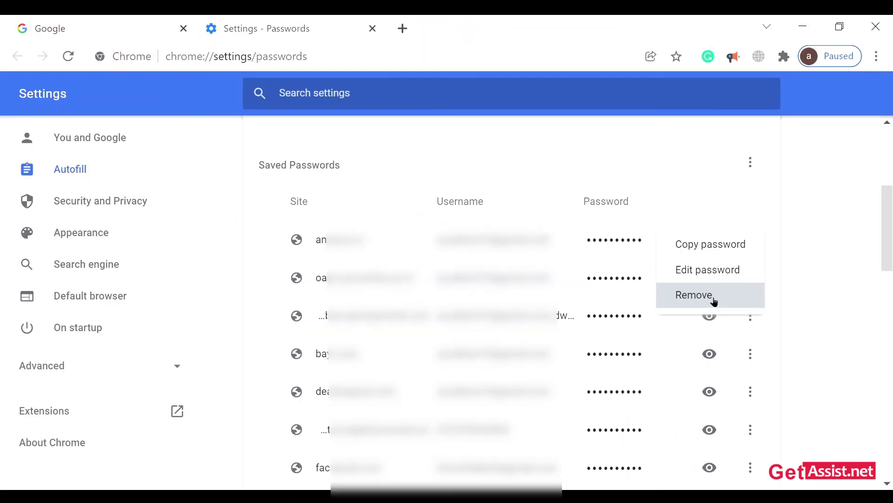
{"action": "left_click", "coordinate": [713, 300]}
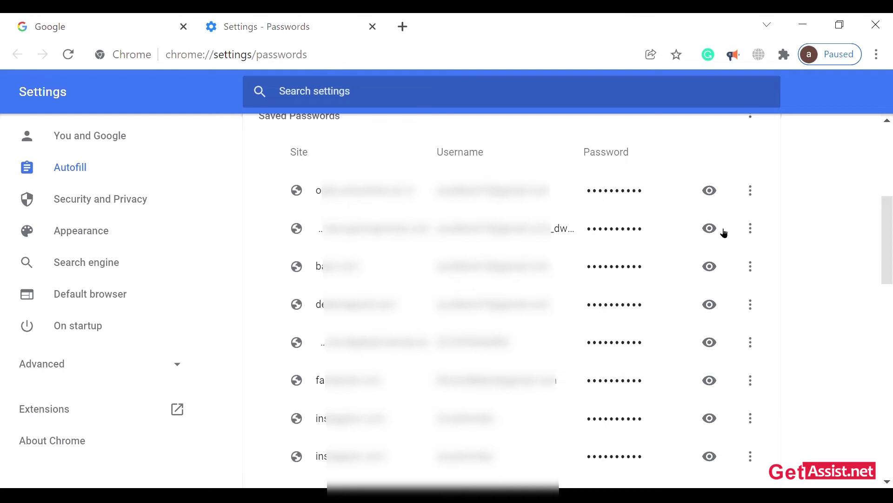
{"action": "left_click", "coordinate": [762, 233]}
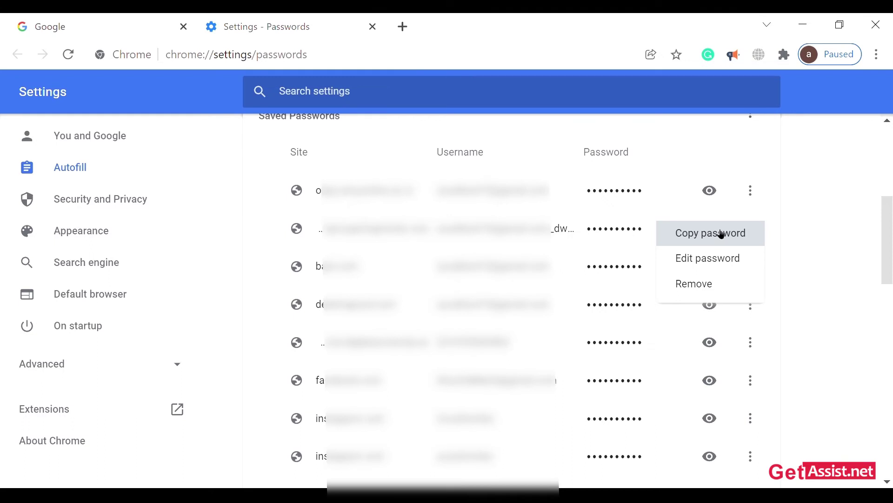
{"action": "left_click", "coordinate": [705, 265]}
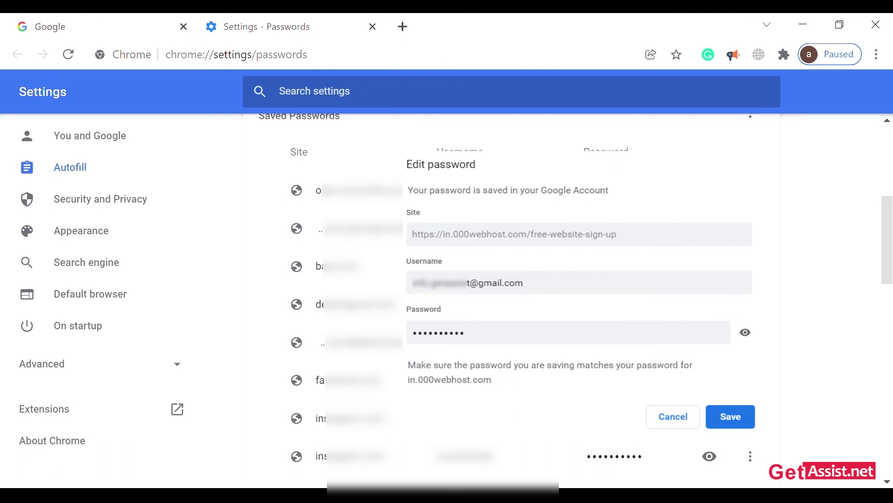
{"action": "key", "text": "Escape"}
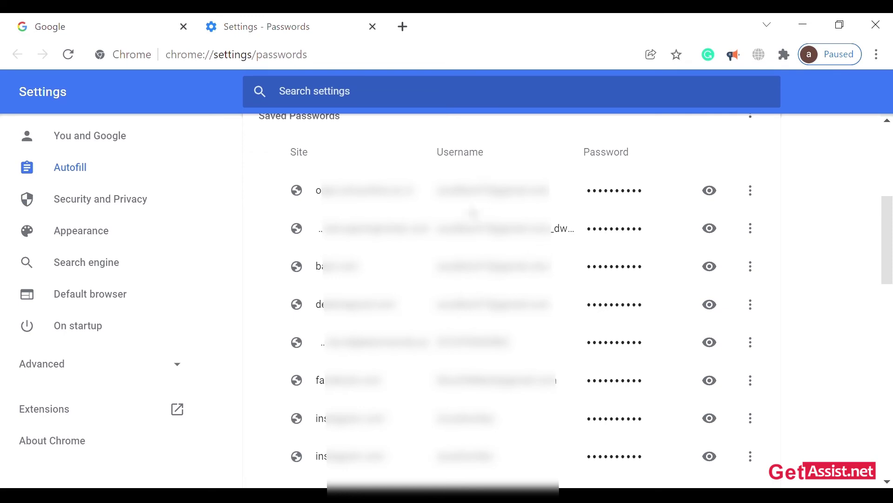
Switch off the Auto Sign-in toggle and the Offer to save passwords toggle.
{"action": "scroll", "coordinate": [497, 238], "scroll_direction": "up", "scroll_amount": 6}
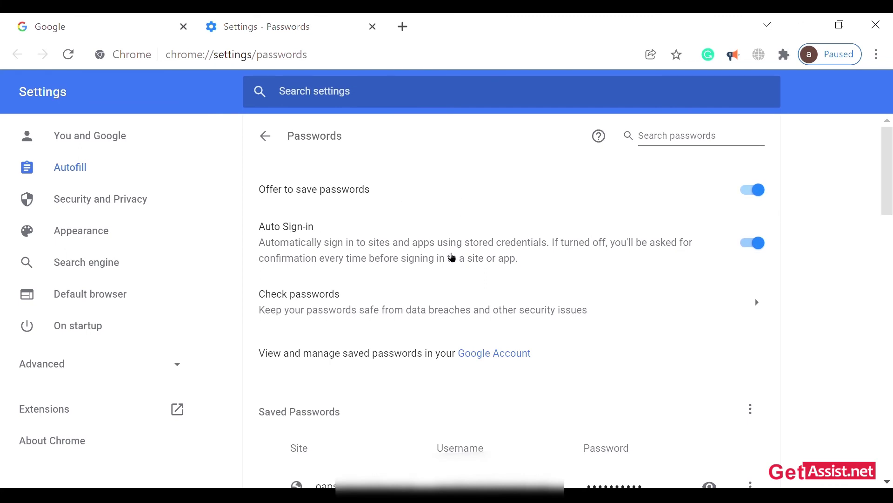
{"action": "scroll", "coordinate": [347, 257], "scroll_direction": "down", "scroll_amount": 3}
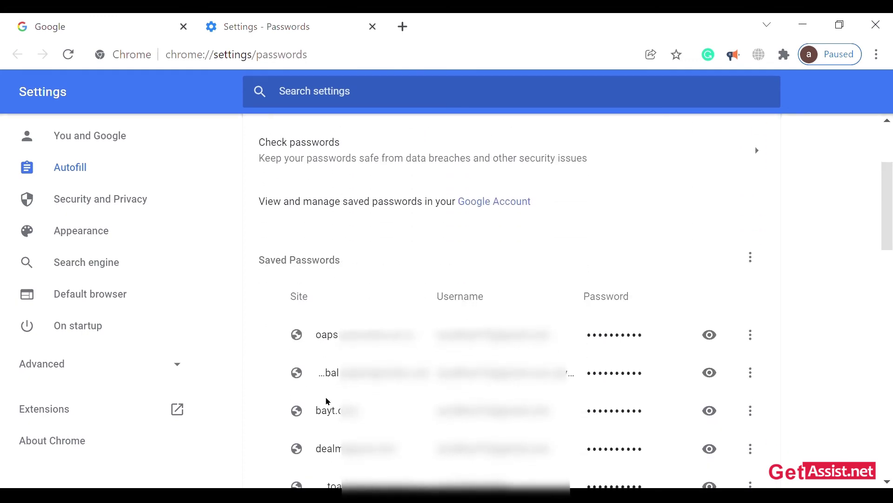
{"action": "scroll", "coordinate": [327, 401], "scroll_direction": "up", "scroll_amount": 3}
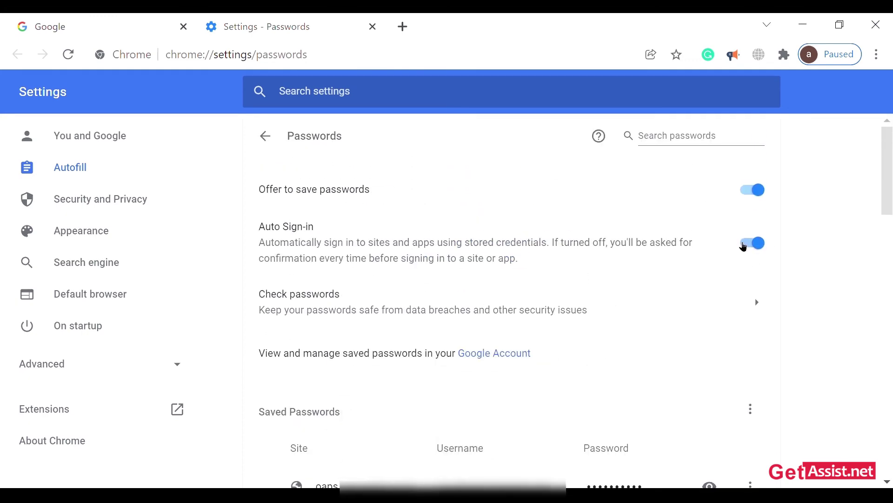
{"action": "left_click", "coordinate": [747, 244]}
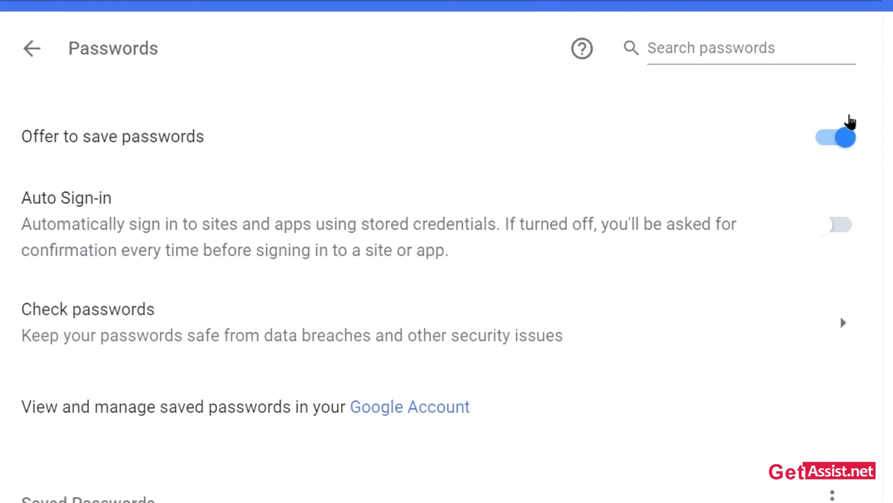
{"action": "left_click", "coordinate": [849, 141]}
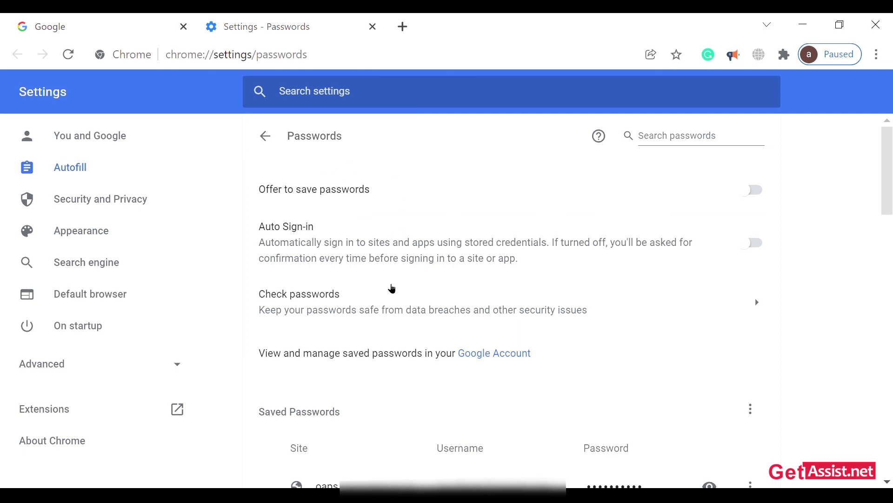
{"action": "scroll", "coordinate": [421, 238], "scroll_direction": "down", "scroll_amount": 6}
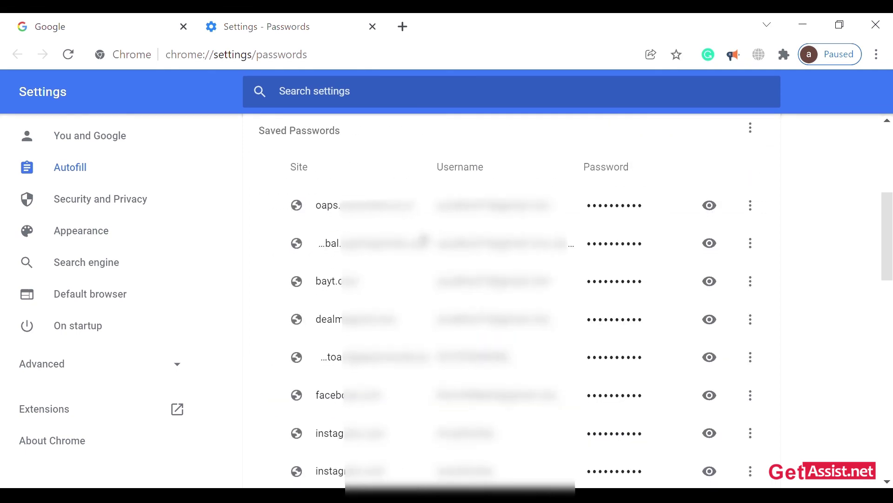
{"action": "scroll", "coordinate": [419, 215], "scroll_direction": "up", "scroll_amount": 6}
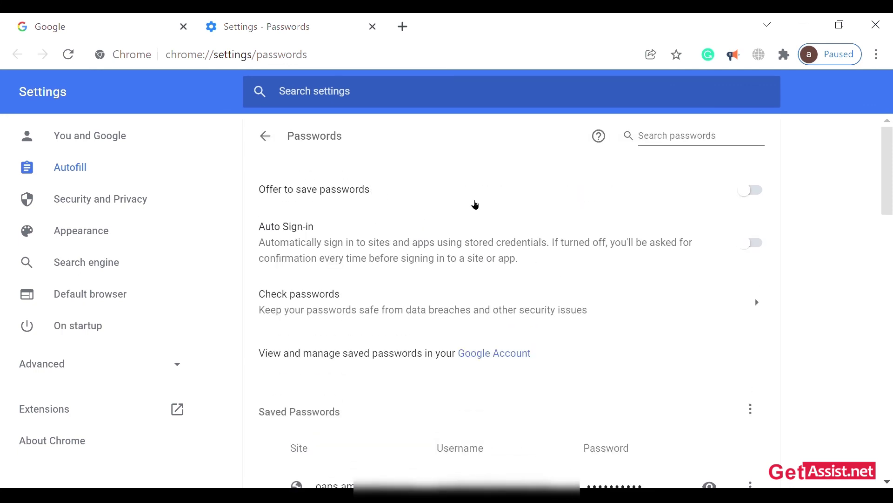
{"action": "scroll", "coordinate": [475, 205], "scroll_direction": "down", "scroll_amount": 5}
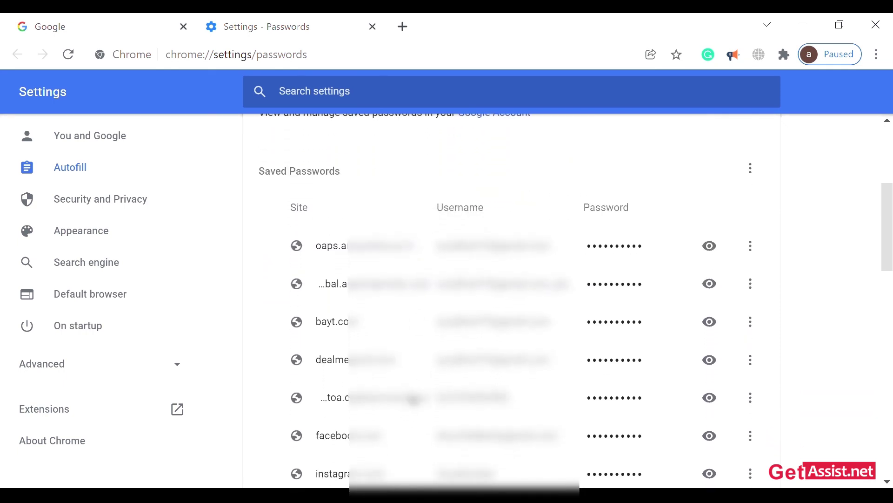
{"action": "scroll", "coordinate": [402, 212], "scroll_direction": "up", "scroll_amount": 5}
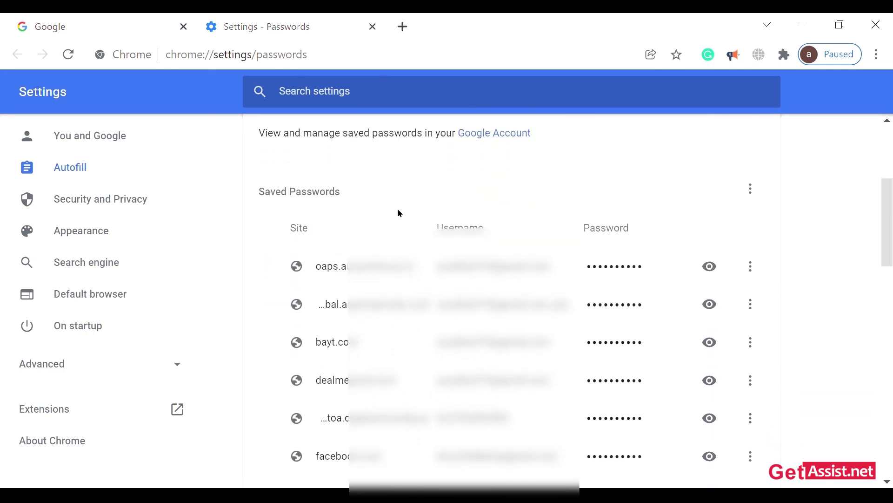